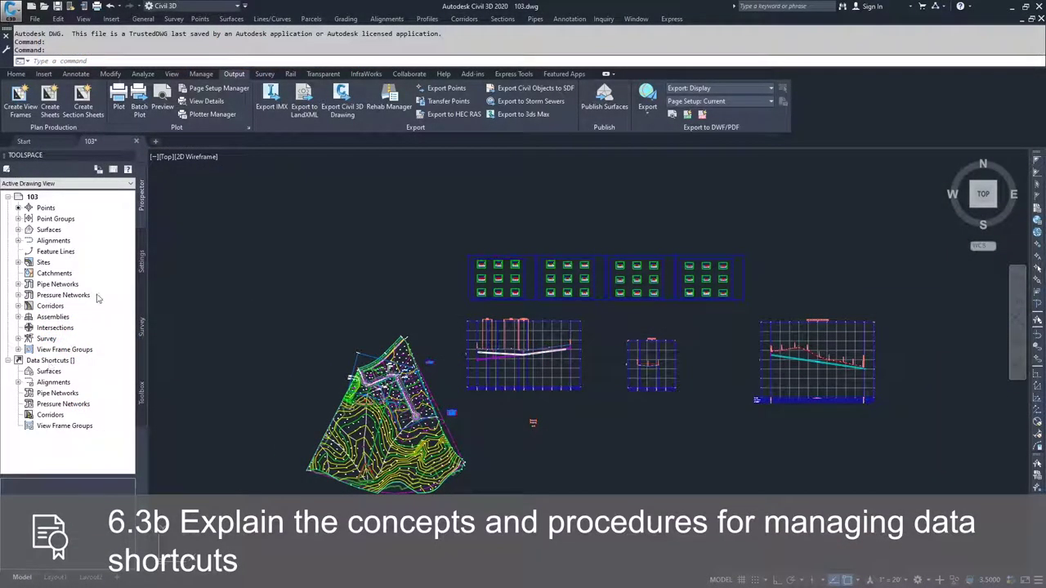
Step: Set the data shortcuts working folder to the Data Shortcuts folder under Civil3D-Test-Prep\Datasets
{"action": "right_click", "coordinate": [45, 361]}
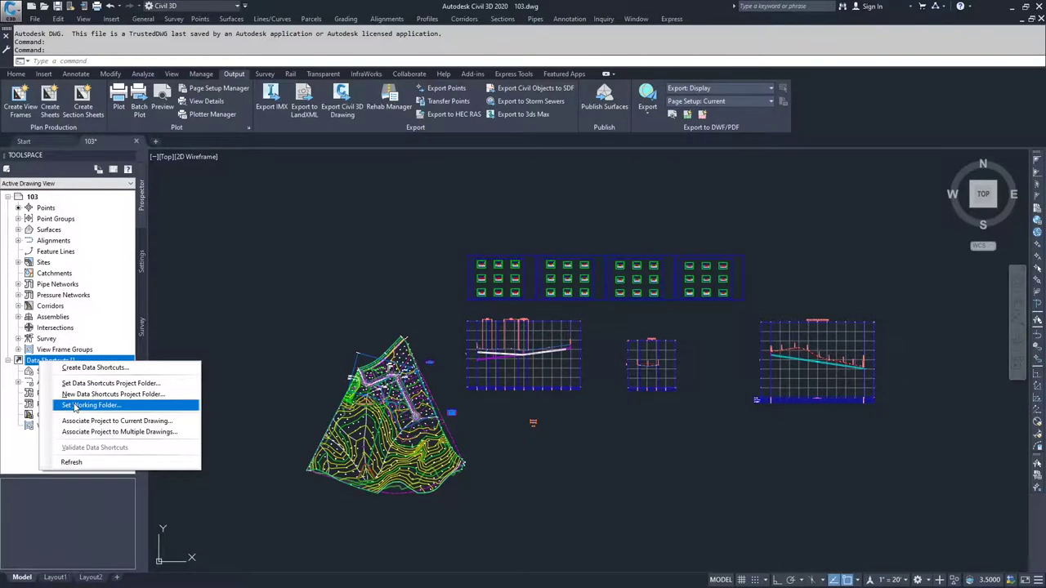
{"action": "left_click", "coordinate": [76, 406]}
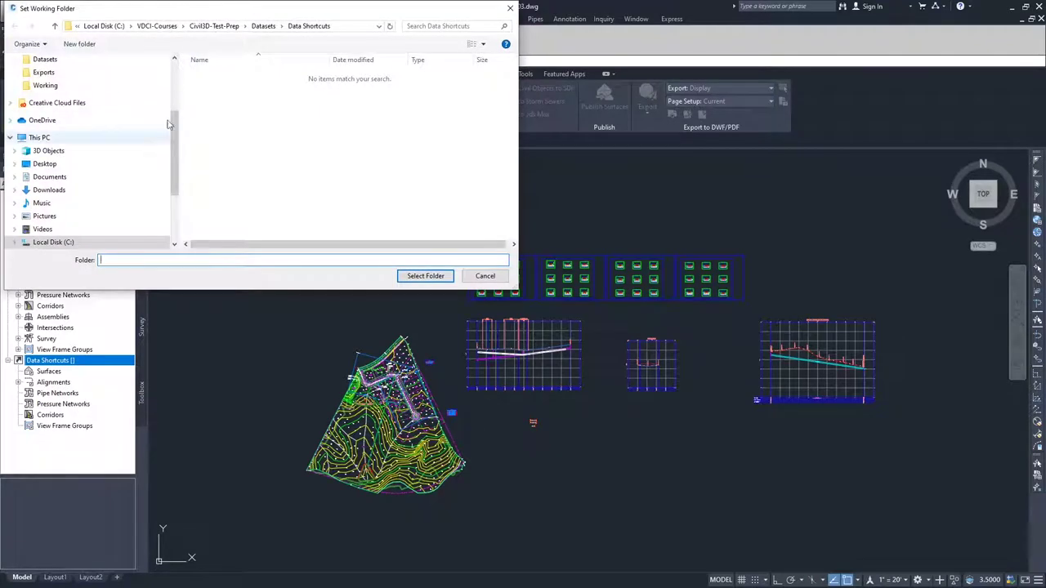
{"action": "left_click_drag", "start_coordinate": [163, 18], "coordinate": [471, 128]}
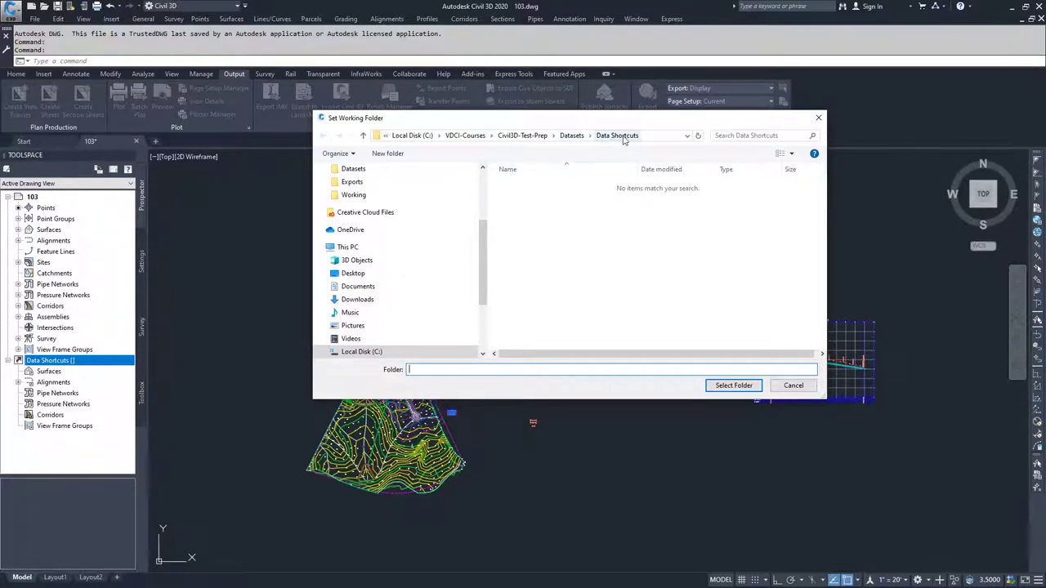
{"action": "left_click", "coordinate": [624, 137]}
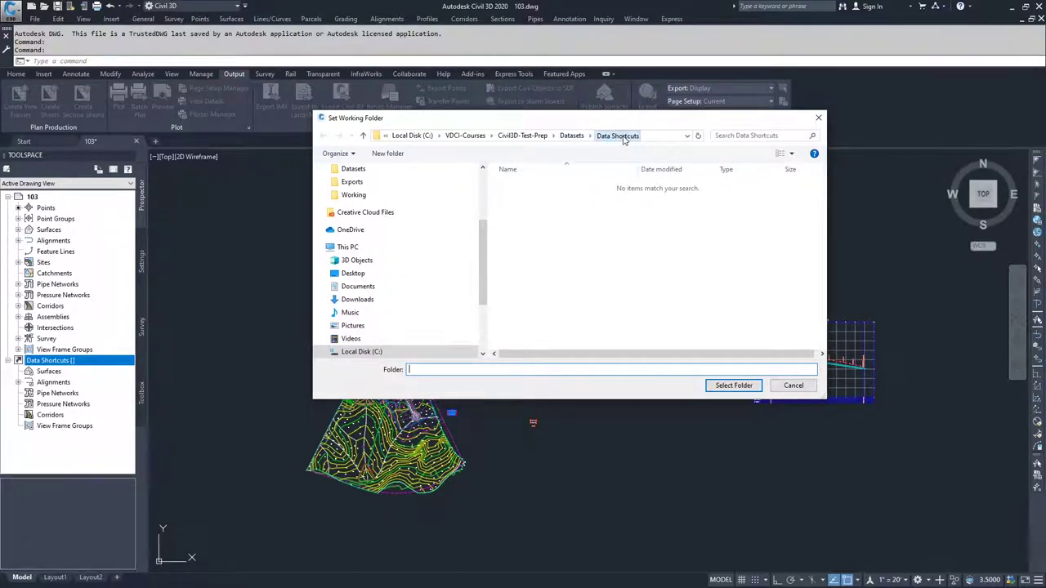
{"action": "left_click", "coordinate": [732, 386]}
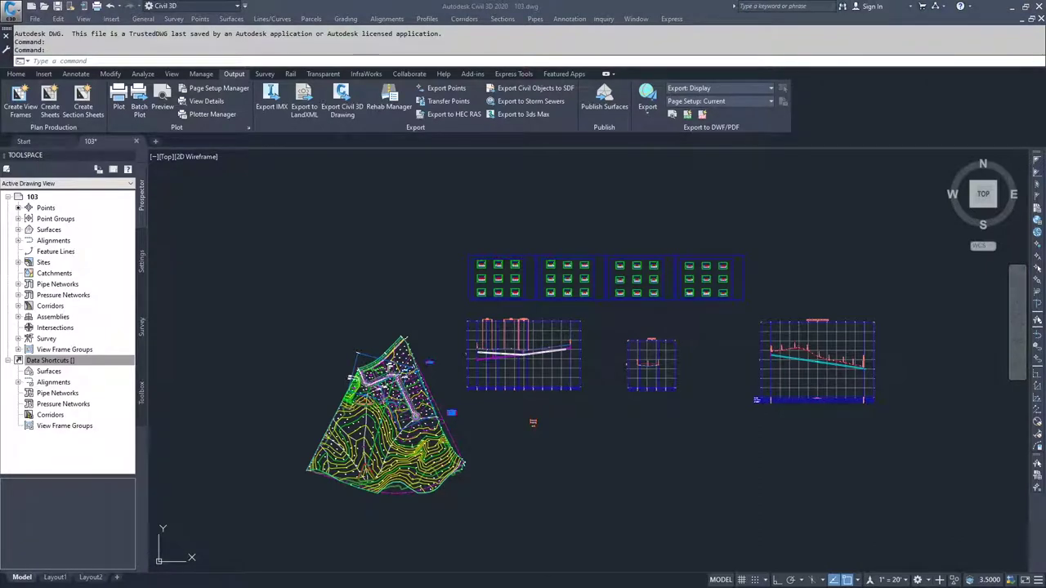
Step: Switch to File Explorer and check the contents of the Data Shortcuts folder inside Datasets
{"action": "key", "text": "super+e"}
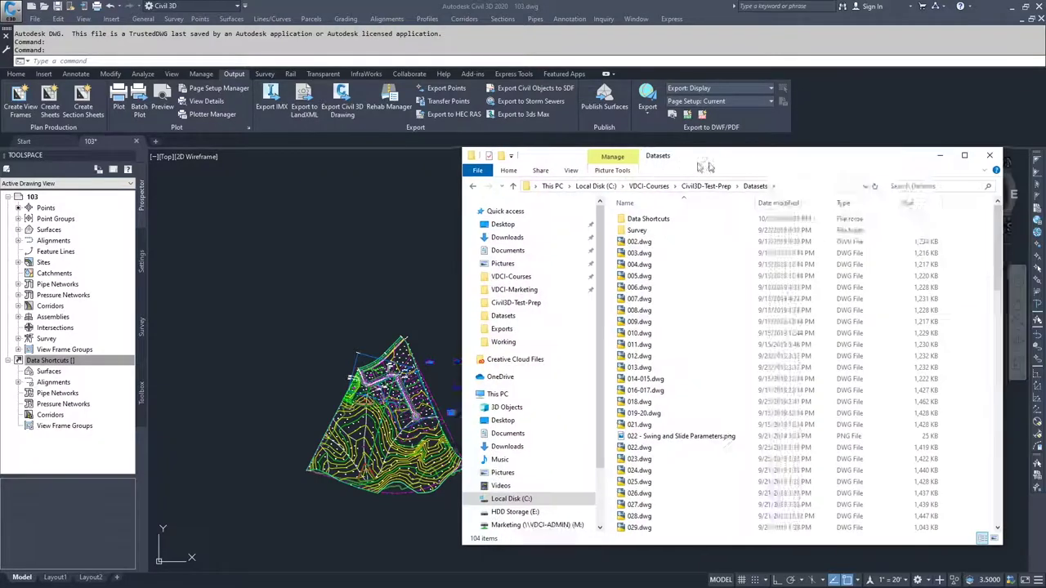
{"action": "left_click_drag", "start_coordinate": [710, 165], "coordinate": [682, 168]}
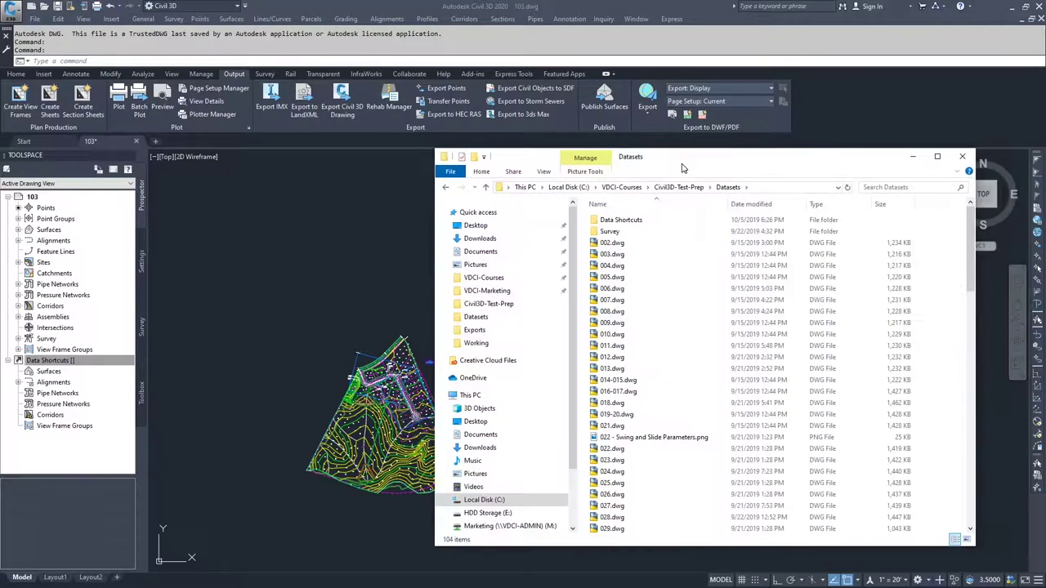
{"action": "left_click", "coordinate": [618, 220]}
{"action": "double_click", "coordinate": [629, 223]}
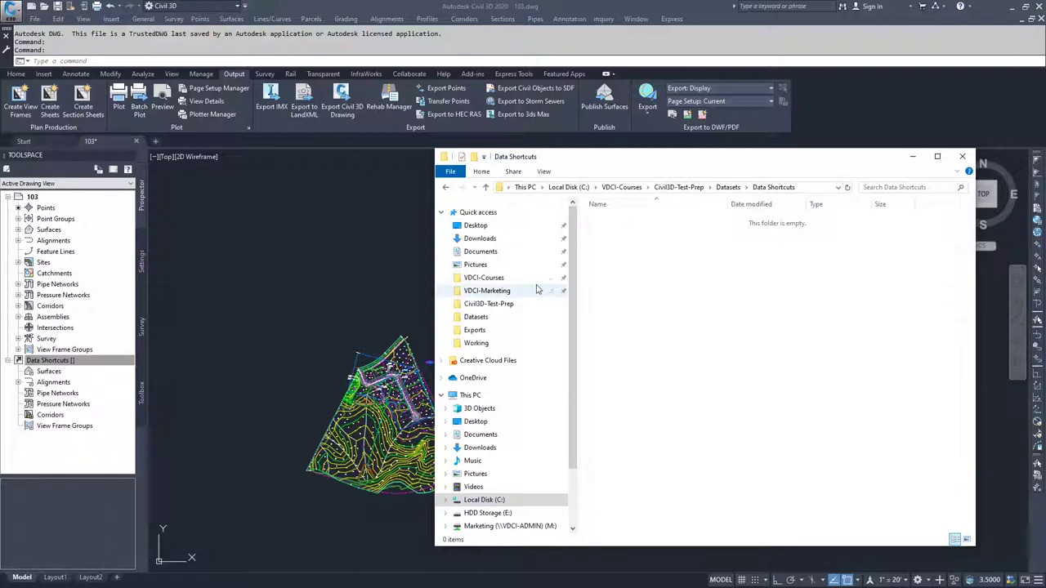
Step: Switch back to Civil 3D and create a new data shortcuts project folder named Dev-Site in the working folder
{"action": "left_click", "coordinate": [44, 363]}
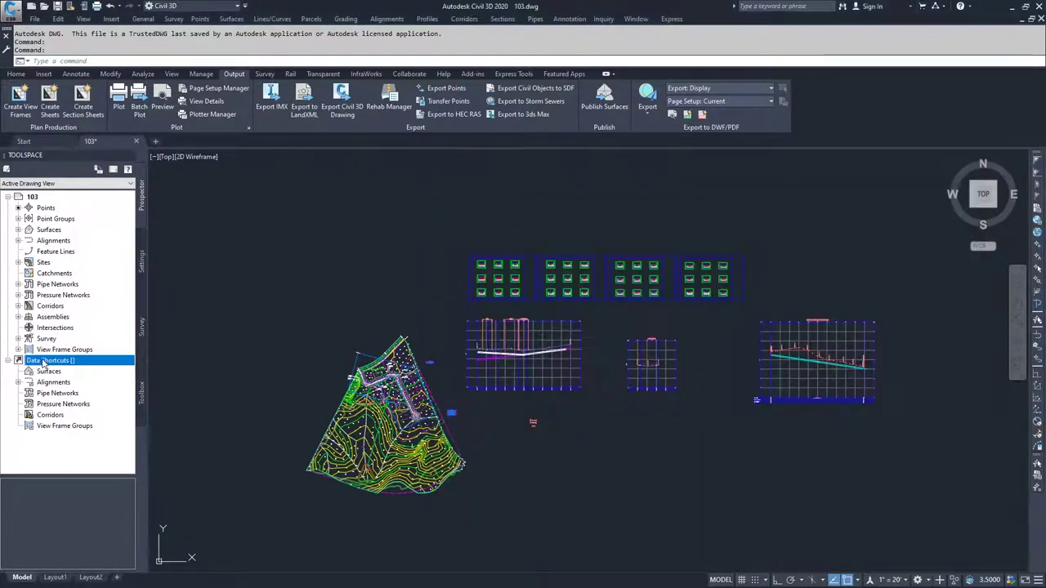
{"action": "right_click", "coordinate": [45, 364]}
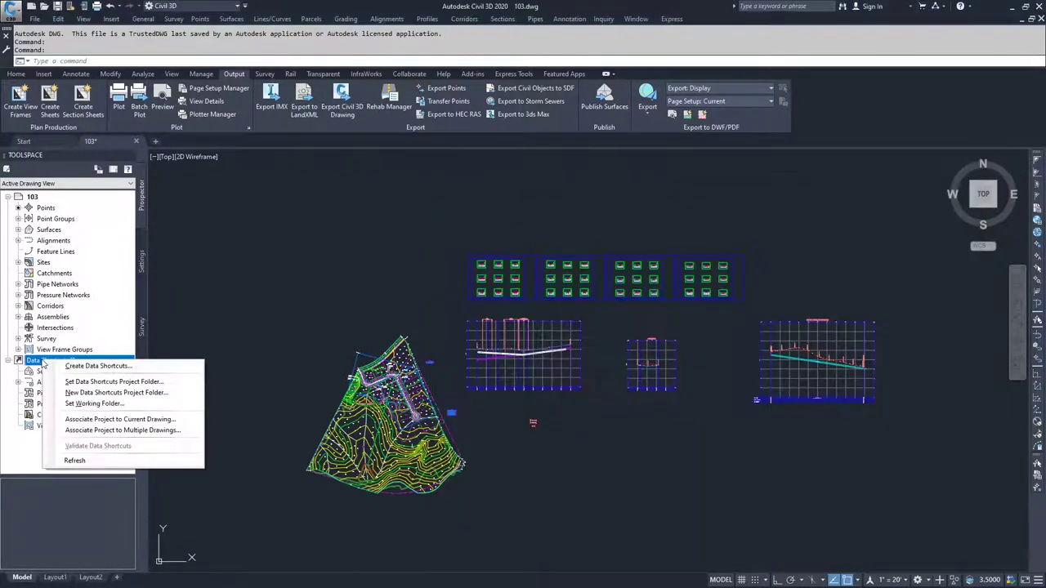
{"action": "left_click", "coordinate": [88, 393]}
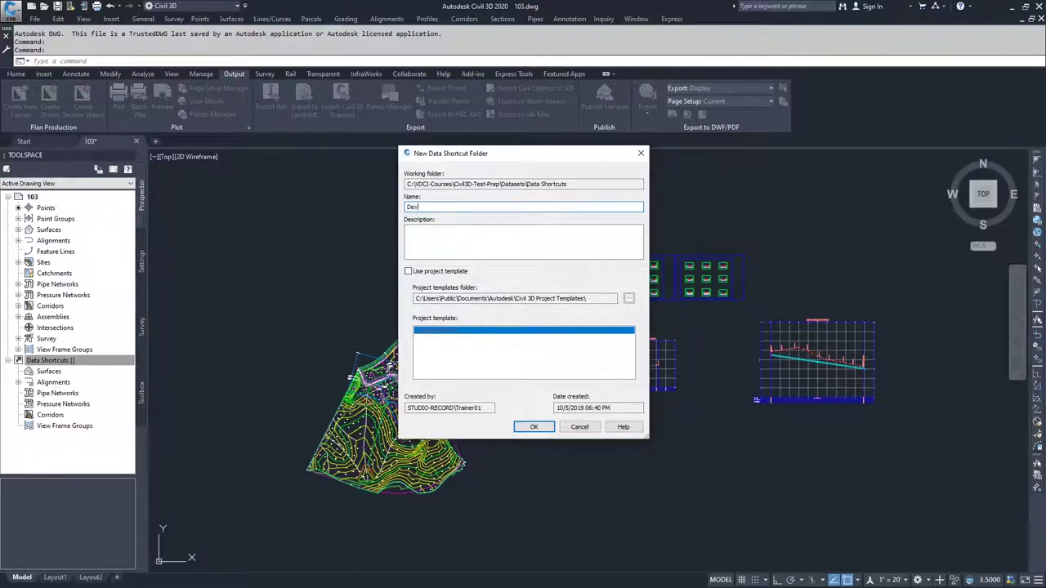
{"action": "type", "text": "Site"}
{"action": "left_click", "coordinate": [533, 426]}
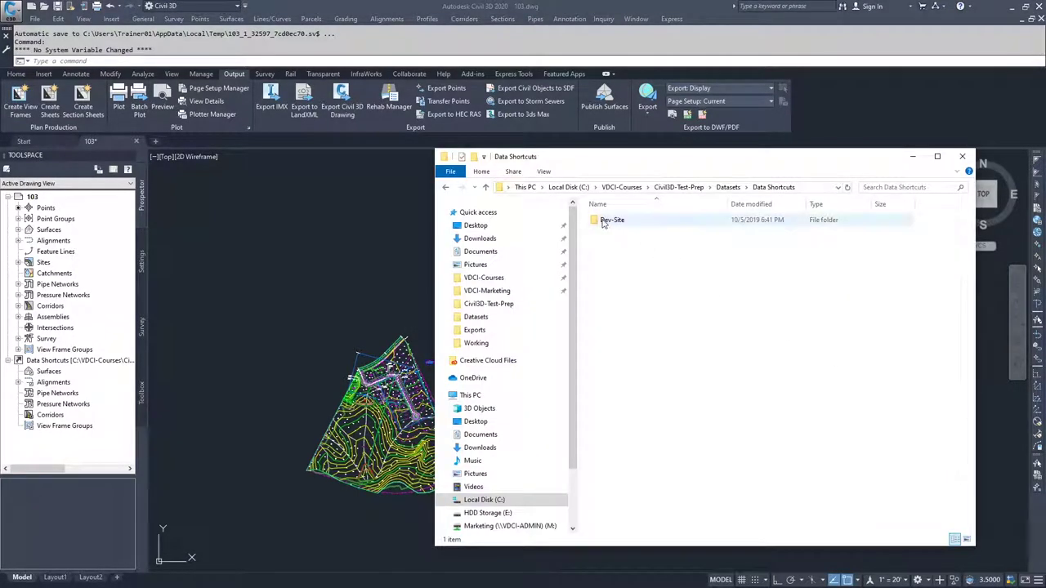
Step: Examine the object-type subfolders inside Dev-Site\_Shortcuts in File Explorer, then close that window
{"action": "left_click", "coordinate": [603, 222]}
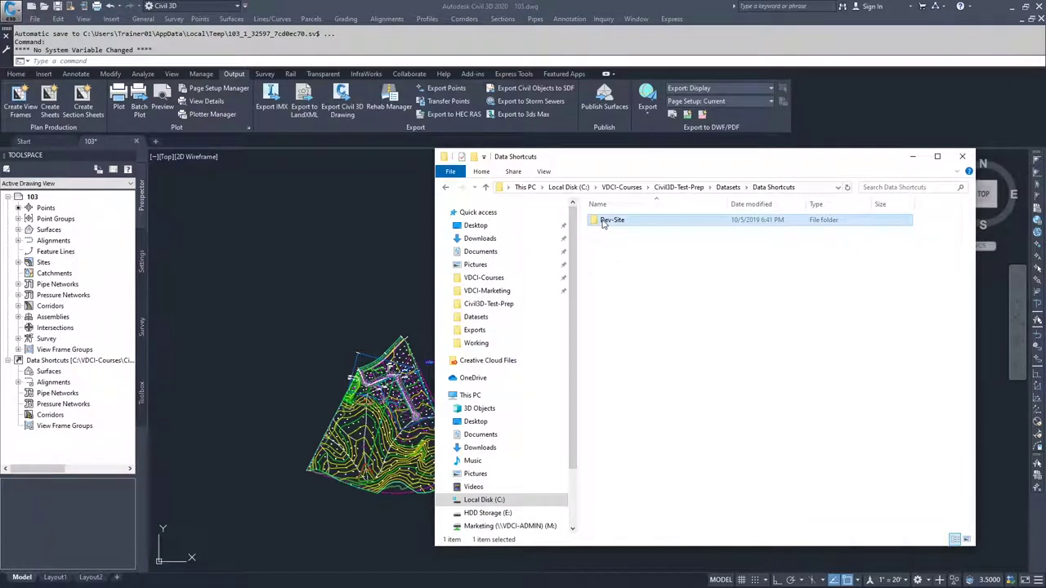
{"action": "double_click", "coordinate": [603, 222]}
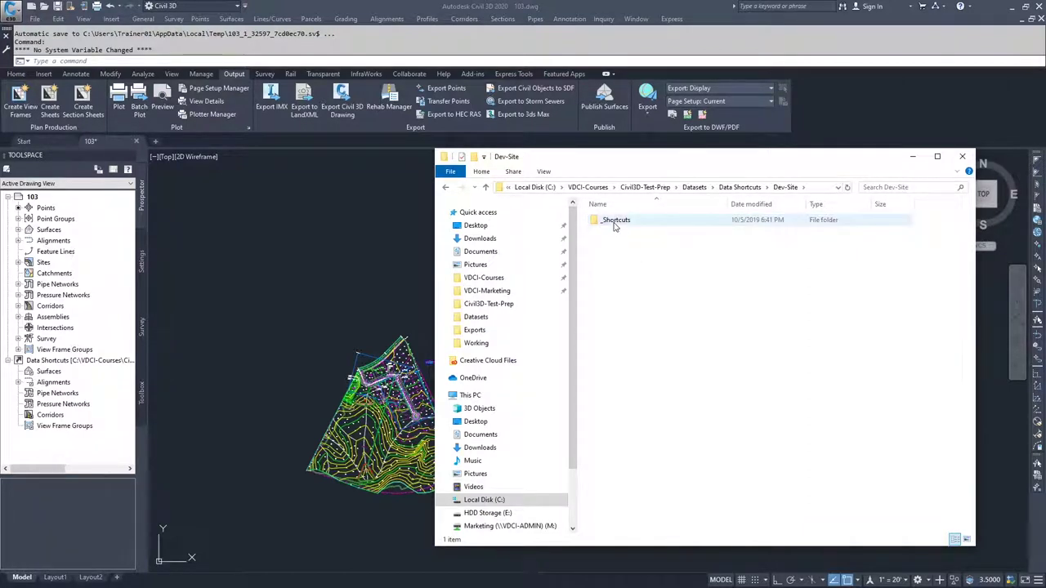
{"action": "double_click", "coordinate": [615, 223]}
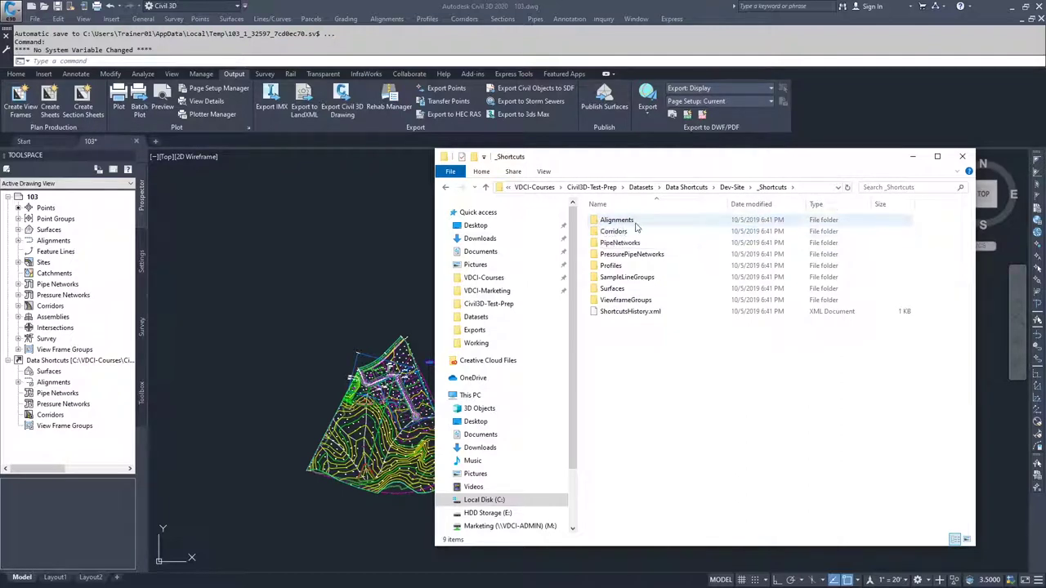
{"action": "left_click", "coordinate": [634, 255]}
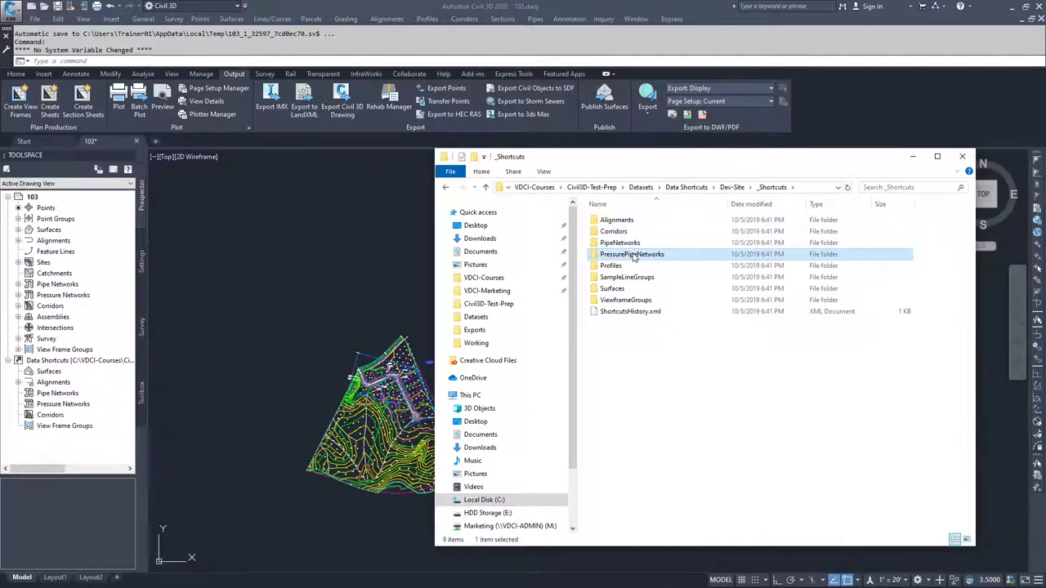
{"action": "left_click", "coordinate": [634, 267]}
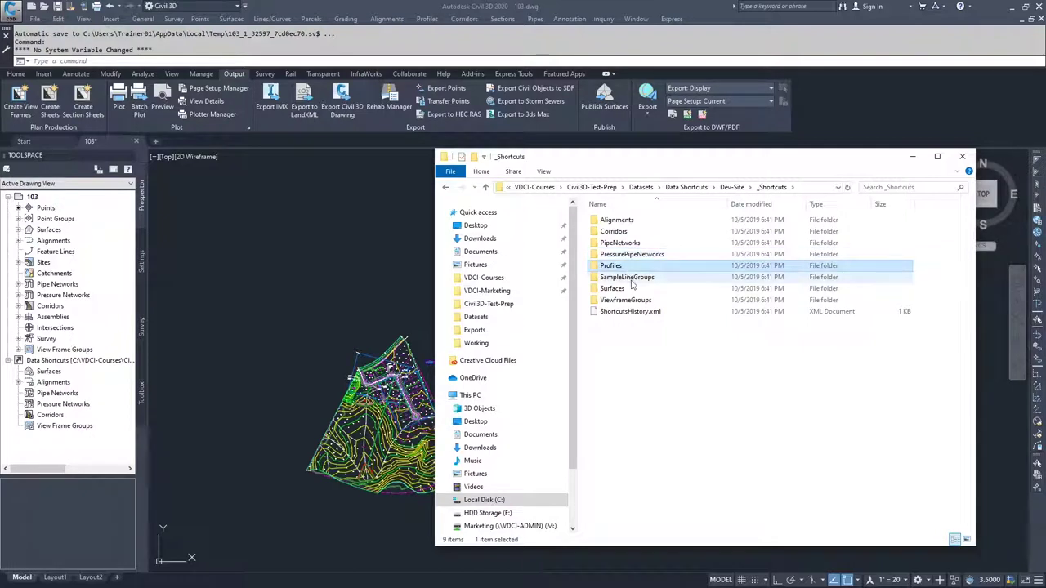
{"action": "left_click", "coordinate": [631, 280]}
{"action": "left_click", "coordinate": [628, 290]}
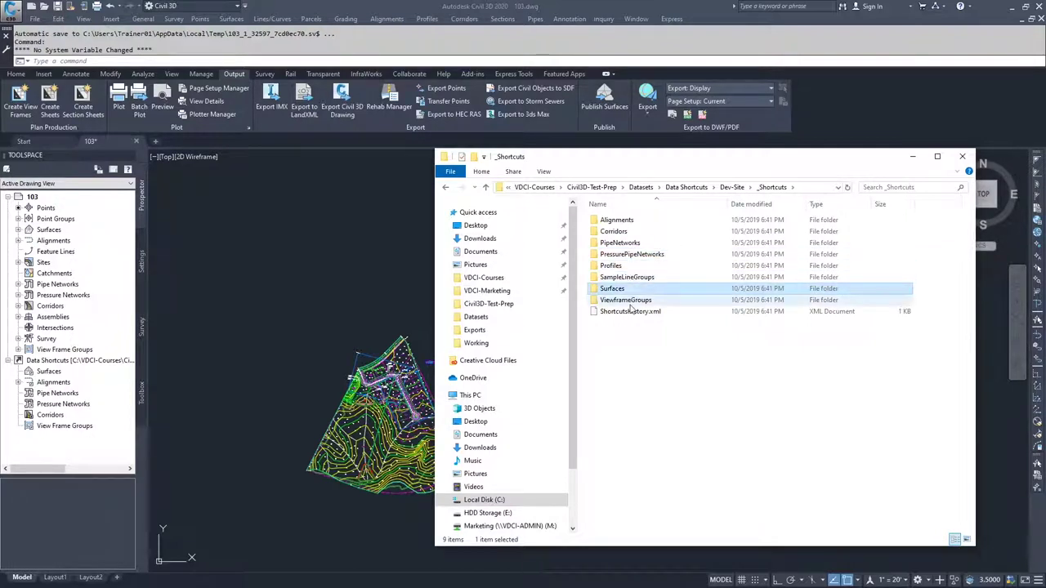
{"action": "left_click", "coordinate": [634, 301]}
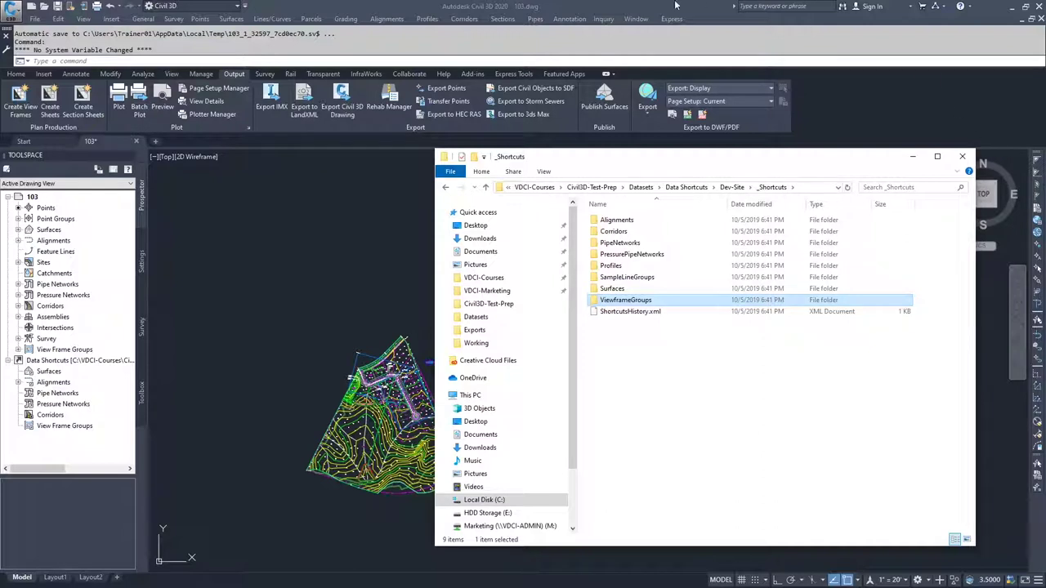
{"action": "left_click", "coordinate": [962, 156]}
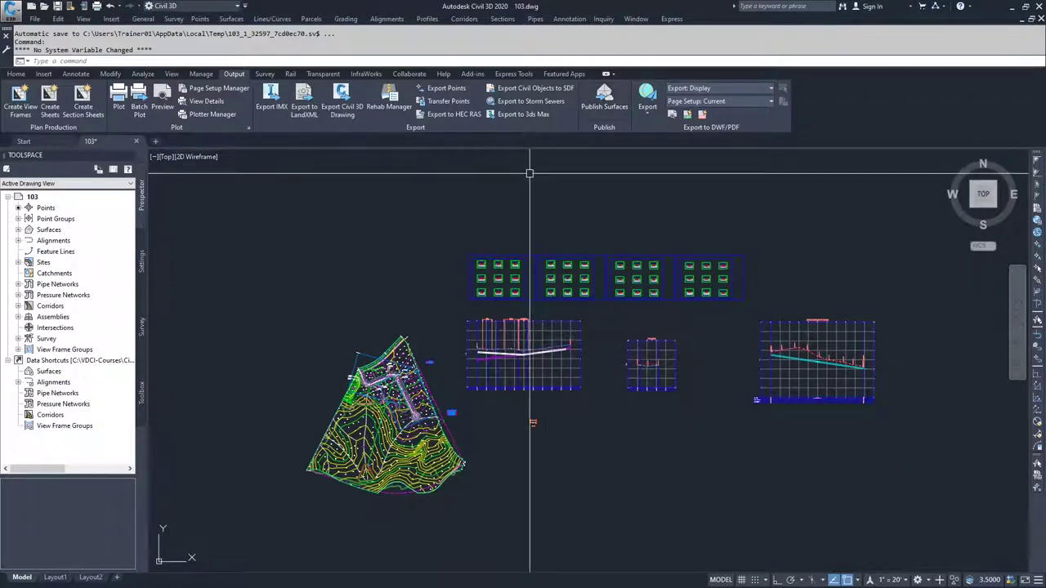
Step: Review the available data shortcut management commands, including project association and reference synchronization
{"action": "left_click", "coordinate": [201, 74]}
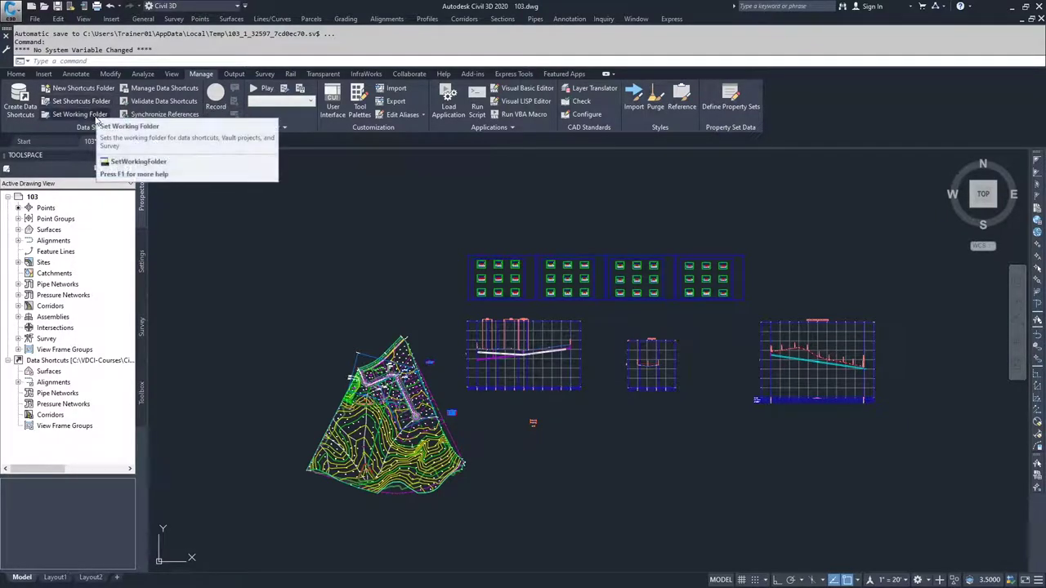
{"action": "right_click", "coordinate": [51, 363]}
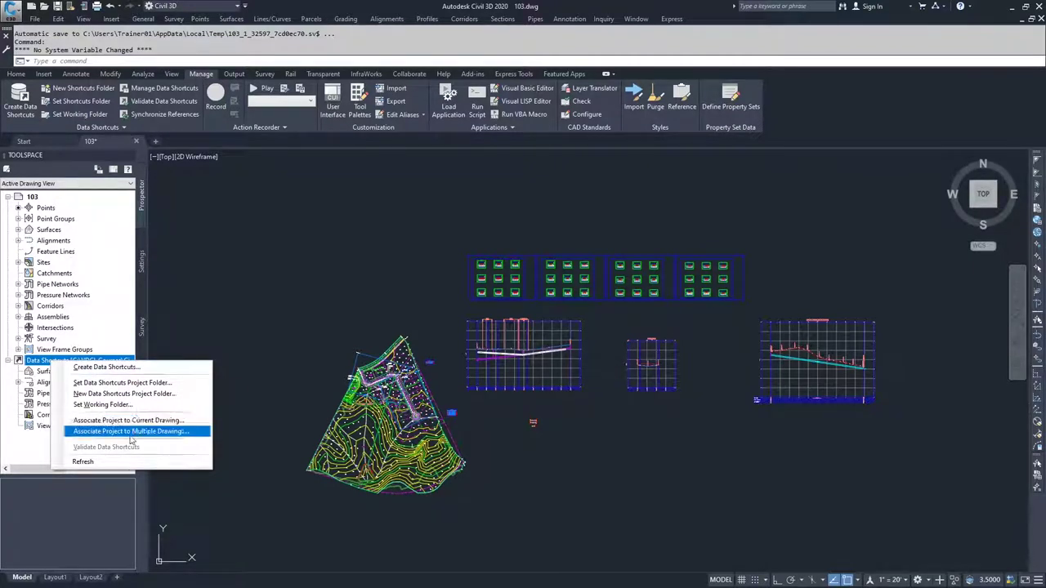
{"action": "left_click", "coordinate": [203, 73]}
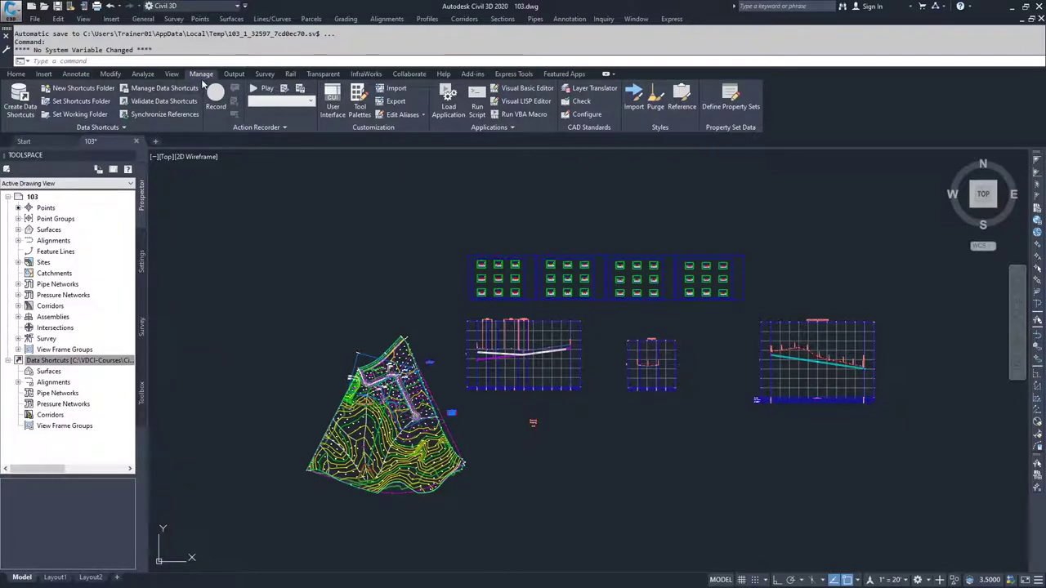
{"action": "left_click", "coordinate": [119, 126]}
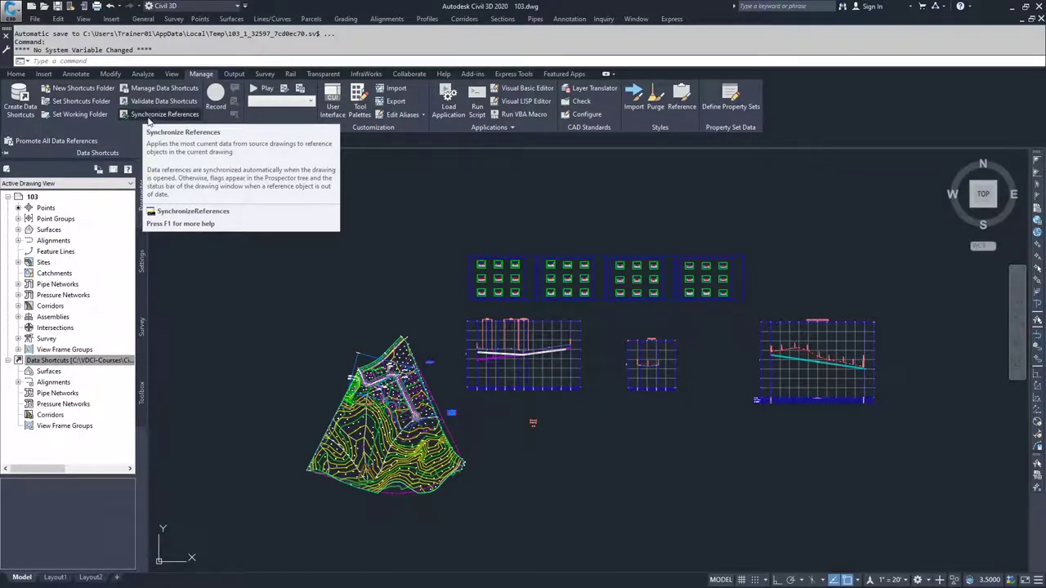
Step: Start creating data shortcuts and include the surfaces EG and Dev-Cor Surface - (2)
{"action": "left_click", "coordinate": [19, 100]}
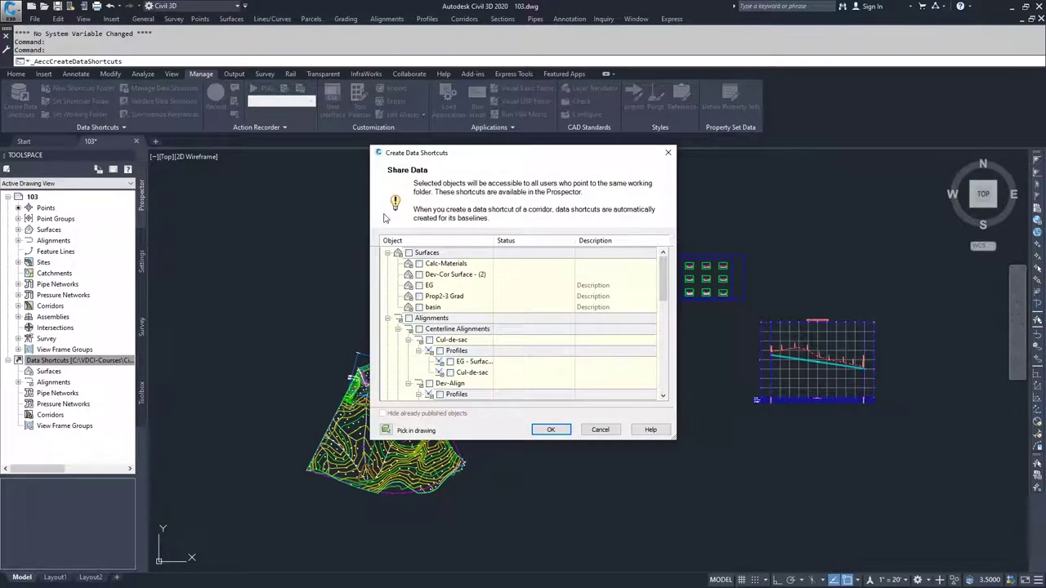
{"action": "left_click_drag", "start_coordinate": [429, 157], "coordinate": [407, 141]}
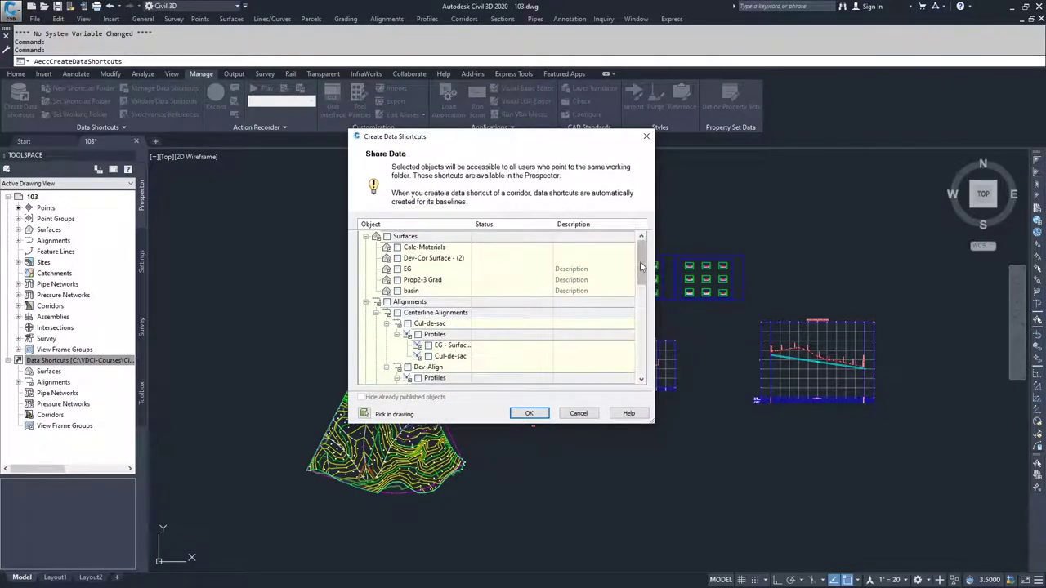
{"action": "mouse_move", "coordinate": [641, 261]}
{"action": "left_mouse_down"}
{"action": "mouse_move", "coordinate": [642, 358]}
{"action": "mouse_move", "coordinate": [635, 261]}
{"action": "left_mouse_up"}
{"action": "left_click", "coordinate": [398, 247]}
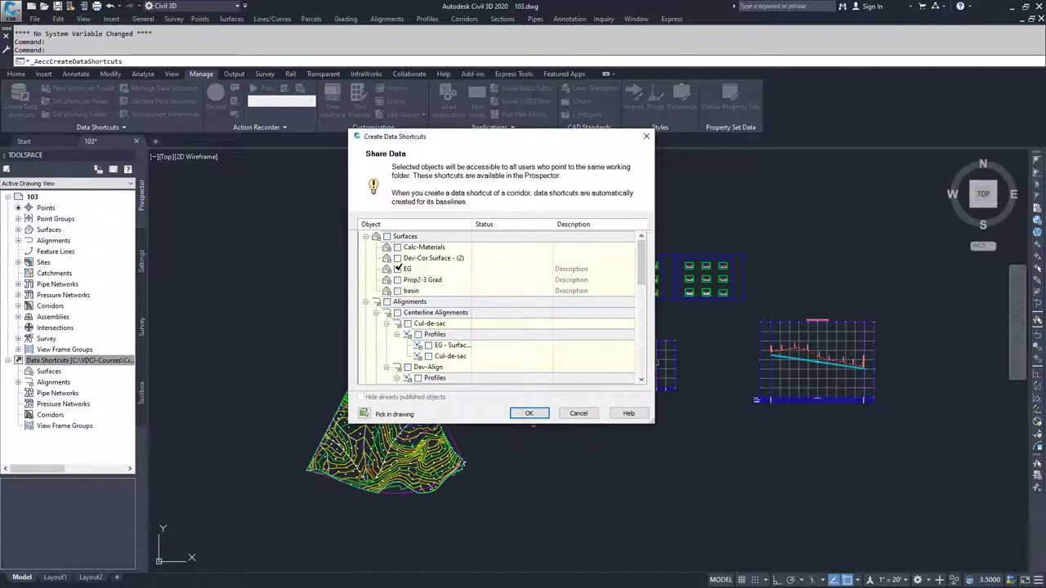
{"action": "left_click", "coordinate": [407, 269]}
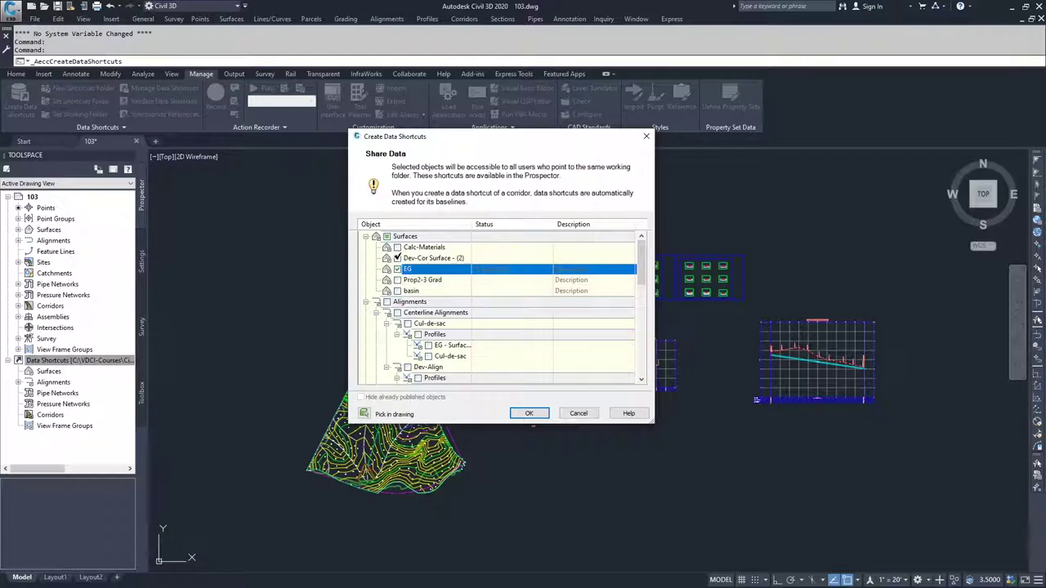
{"action": "left_click", "coordinate": [429, 258]}
Step: Include the Dev-Align centerline alignment with its profiles in the shortcuts, but exclude its sample line groups
{"action": "scroll", "coordinate": [466, 313], "scroll_direction": "down", "scroll_amount": 2}
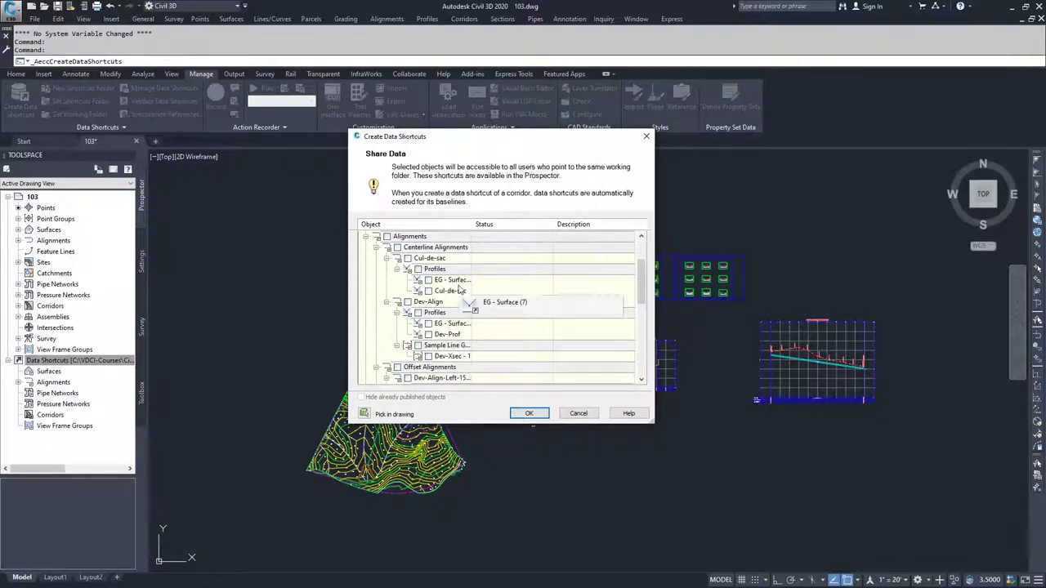
{"action": "scroll", "coordinate": [457, 290], "scroll_direction": "up", "scroll_amount": 1}
{"action": "scroll", "coordinate": [460, 290], "scroll_direction": "down", "scroll_amount": 1}
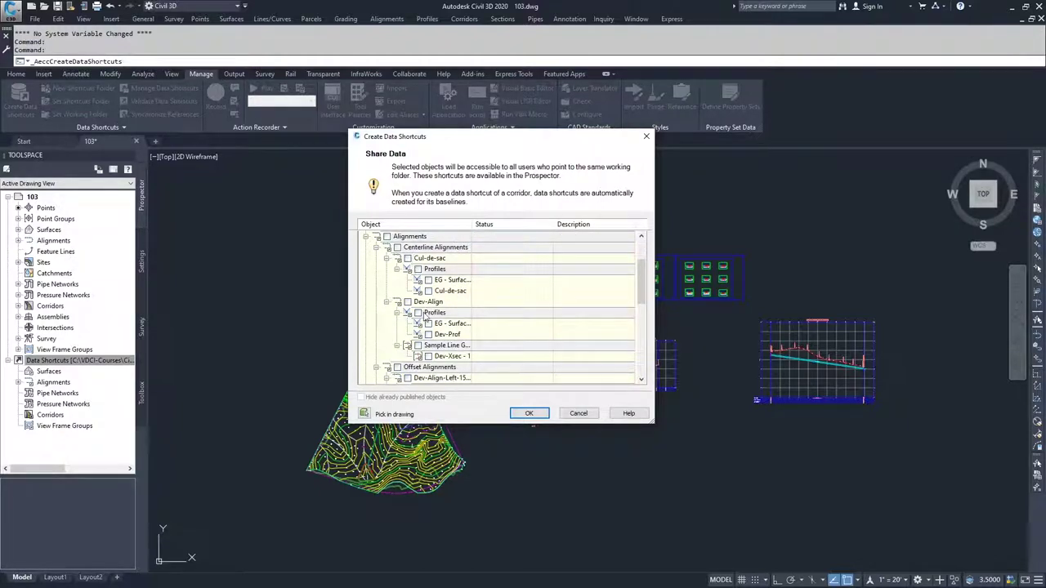
{"action": "left_click", "coordinate": [408, 301]}
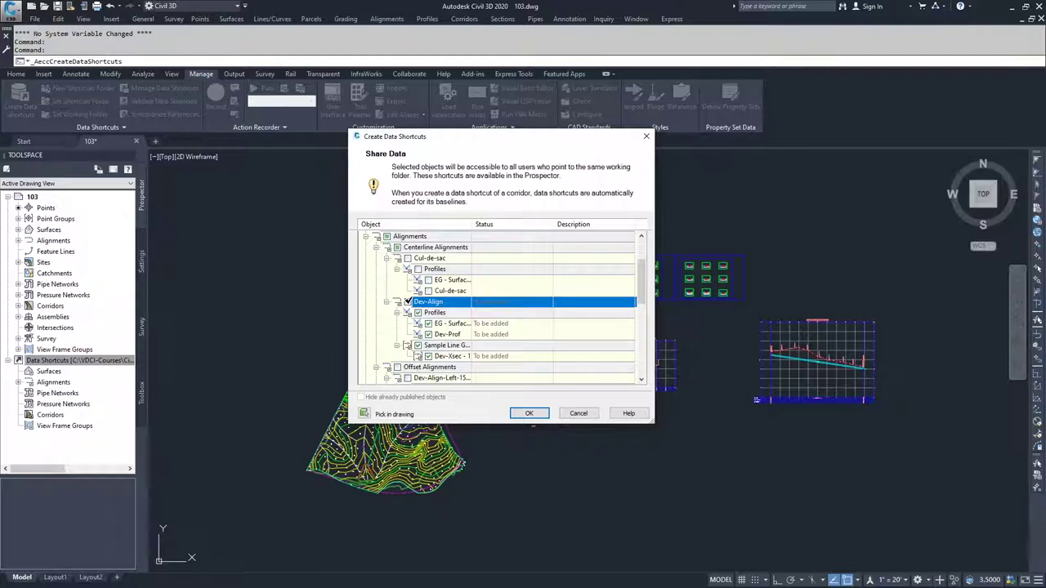
{"action": "scroll", "coordinate": [408, 300], "scroll_direction": "down", "scroll_amount": 2}
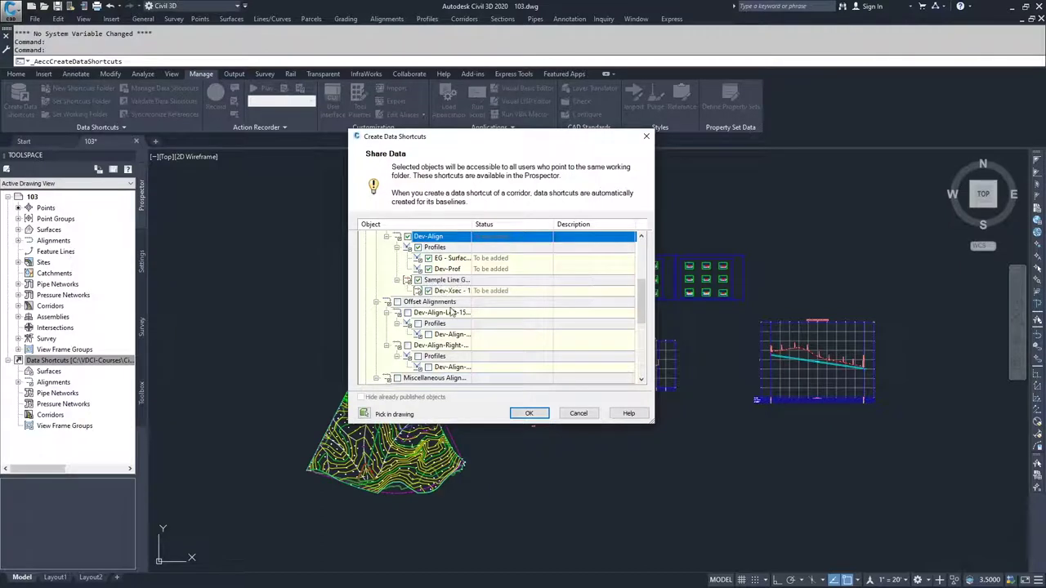
{"action": "scroll", "coordinate": [426, 285], "scroll_direction": "up", "scroll_amount": 1}
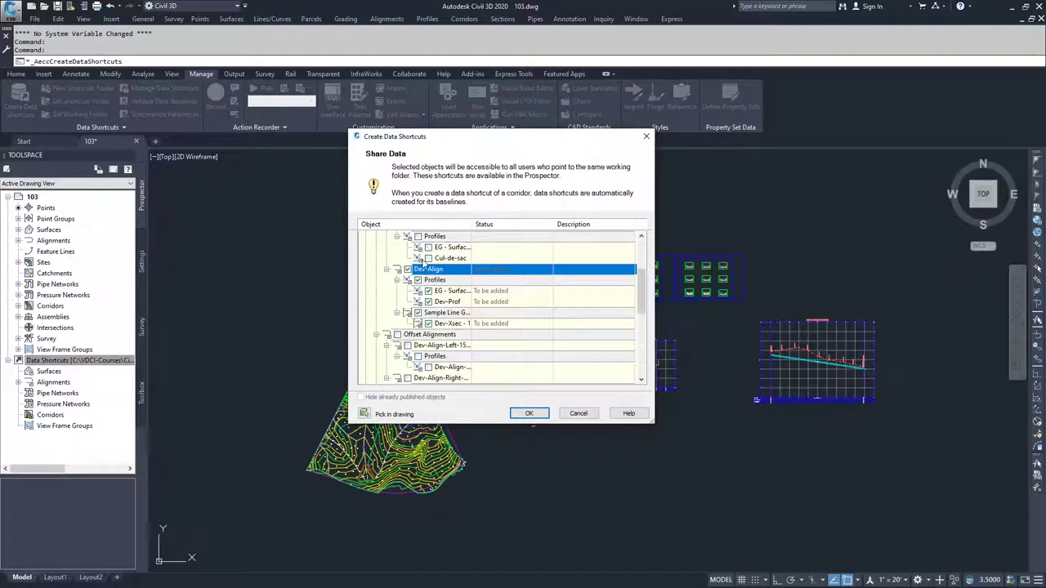
{"action": "scroll", "coordinate": [427, 282], "scroll_direction": "down", "scroll_amount": 1}
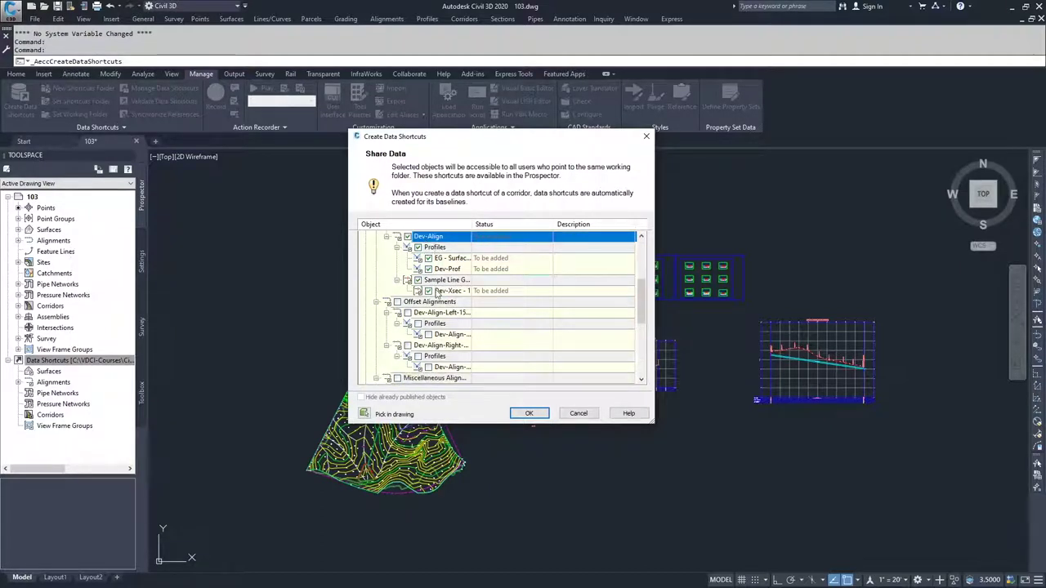
{"action": "left_click", "coordinate": [419, 280]}
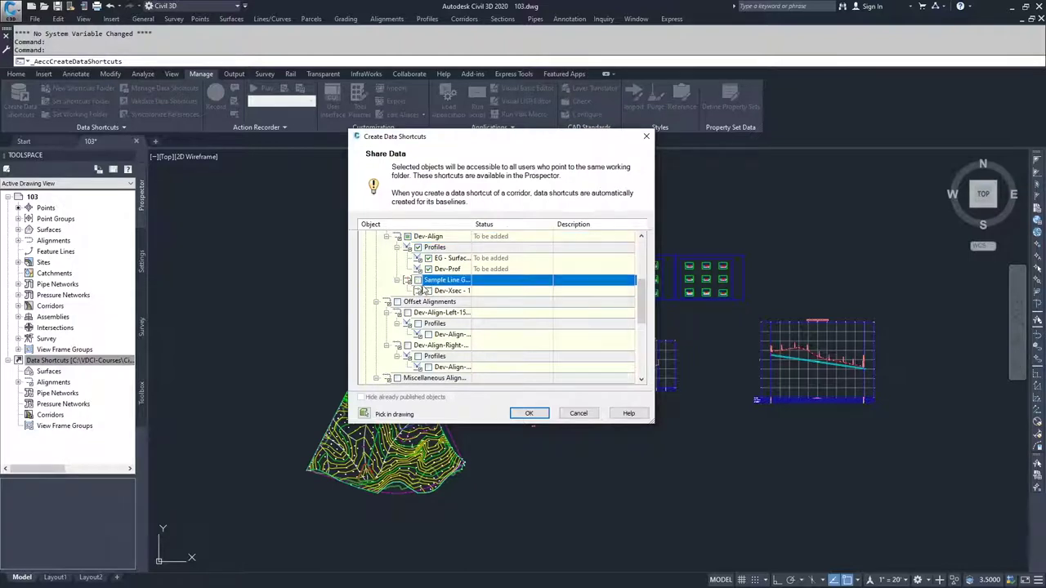
Step: Include the Dev-Cor corridor in the shared objects and create the data shortcuts
{"action": "scroll", "coordinate": [460, 318], "scroll_direction": "down", "scroll_amount": 2}
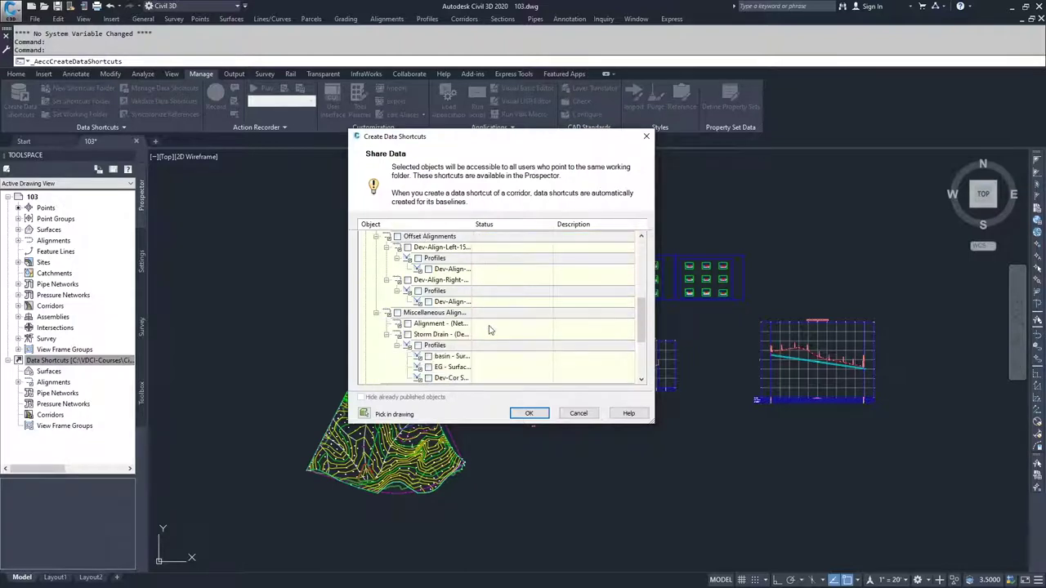
{"action": "scroll", "coordinate": [500, 335], "scroll_direction": "up", "scroll_amount": 1}
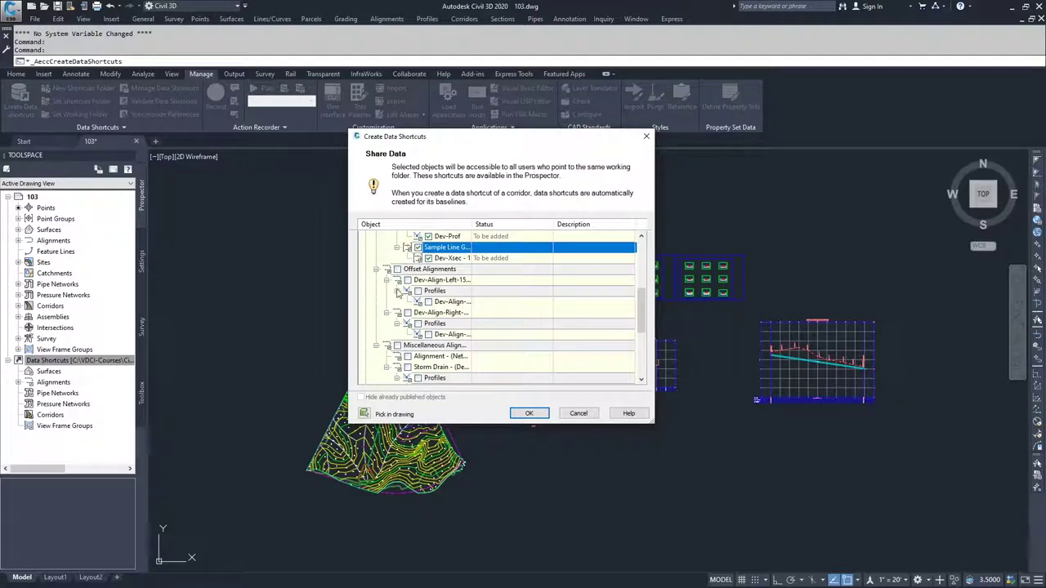
{"action": "scroll", "coordinate": [411, 325], "scroll_direction": "down", "scroll_amount": 4}
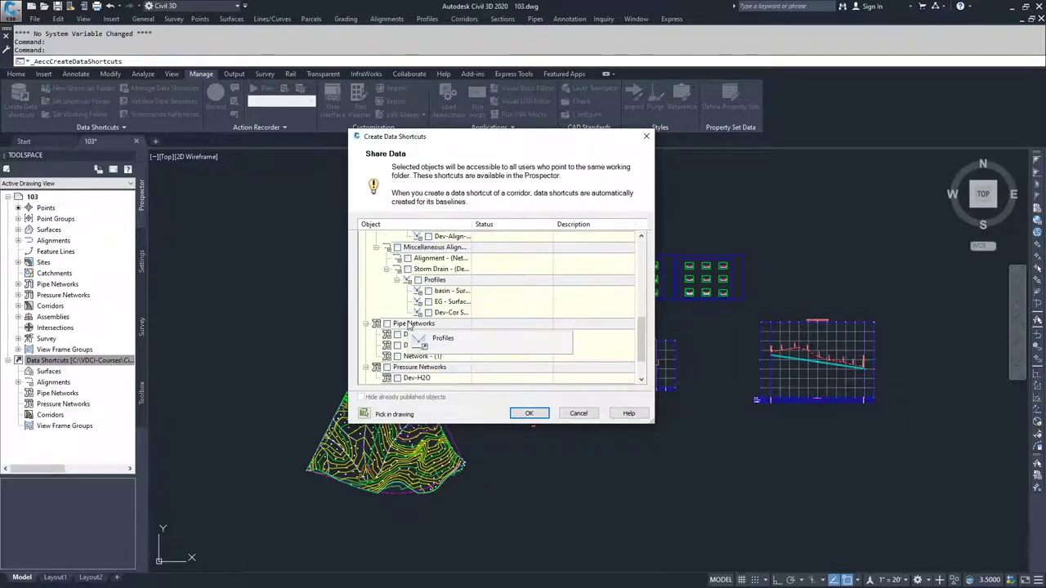
{"action": "scroll", "coordinate": [454, 321], "scroll_direction": "down", "scroll_amount": 1}
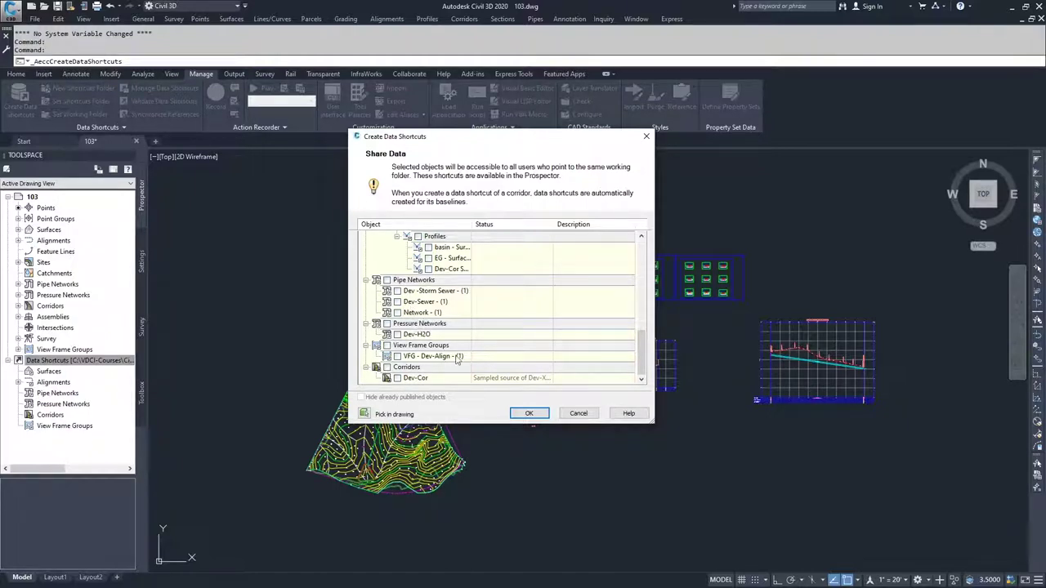
{"action": "left_click", "coordinate": [398, 379]}
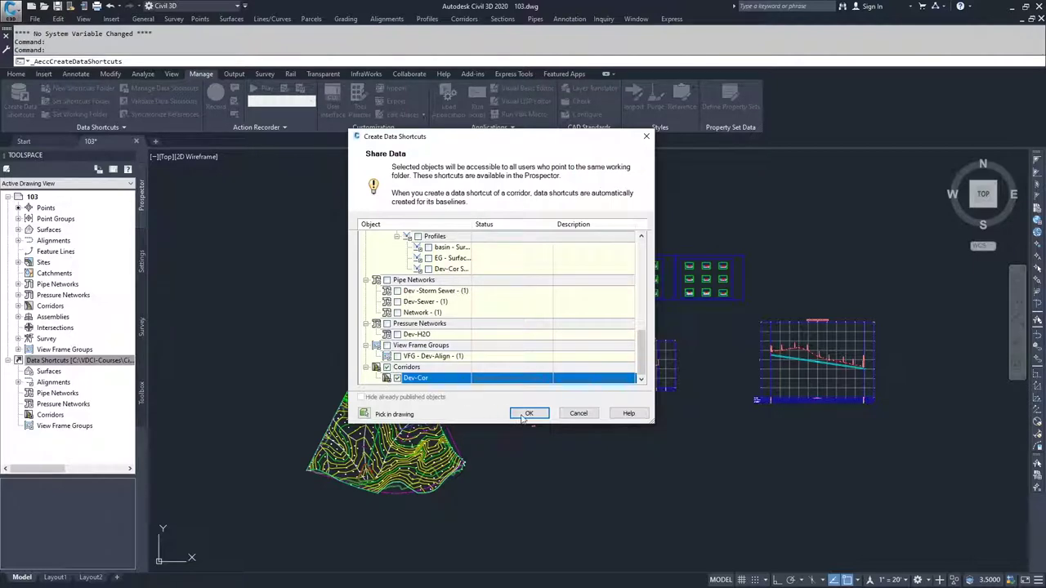
{"action": "left_click", "coordinate": [530, 414]}
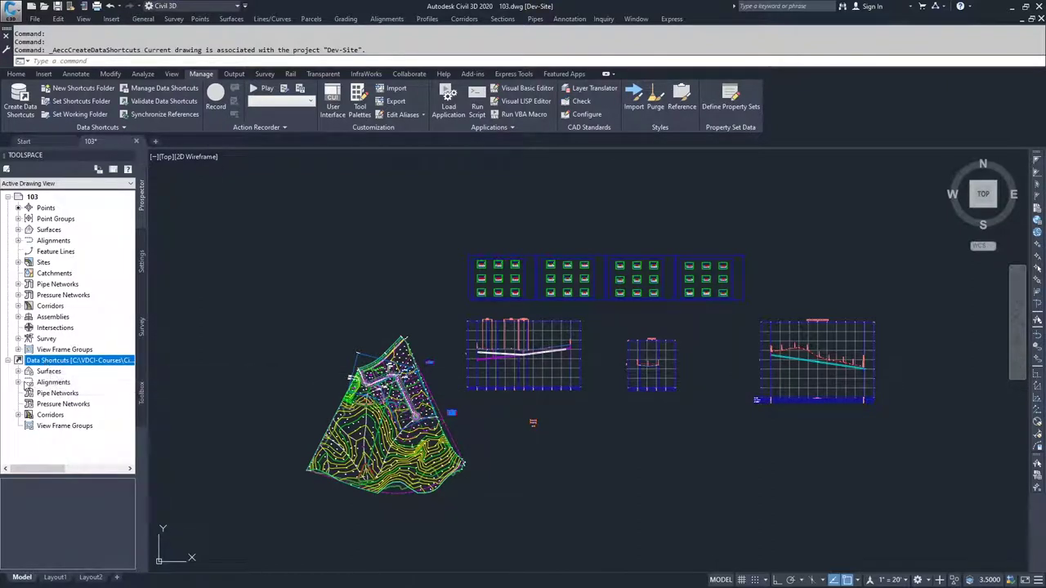
Step: Check which surfaces are listed under the project's data shortcuts
{"action": "left_click", "coordinate": [18, 371]}
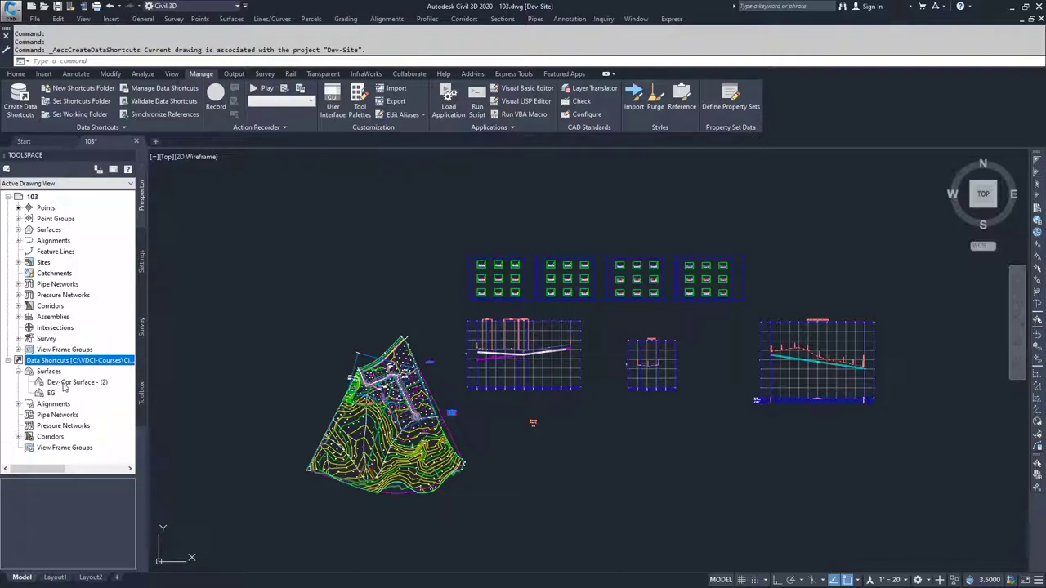
{"action": "left_click", "coordinate": [18, 371]}
{"action": "left_click", "coordinate": [18, 372]}
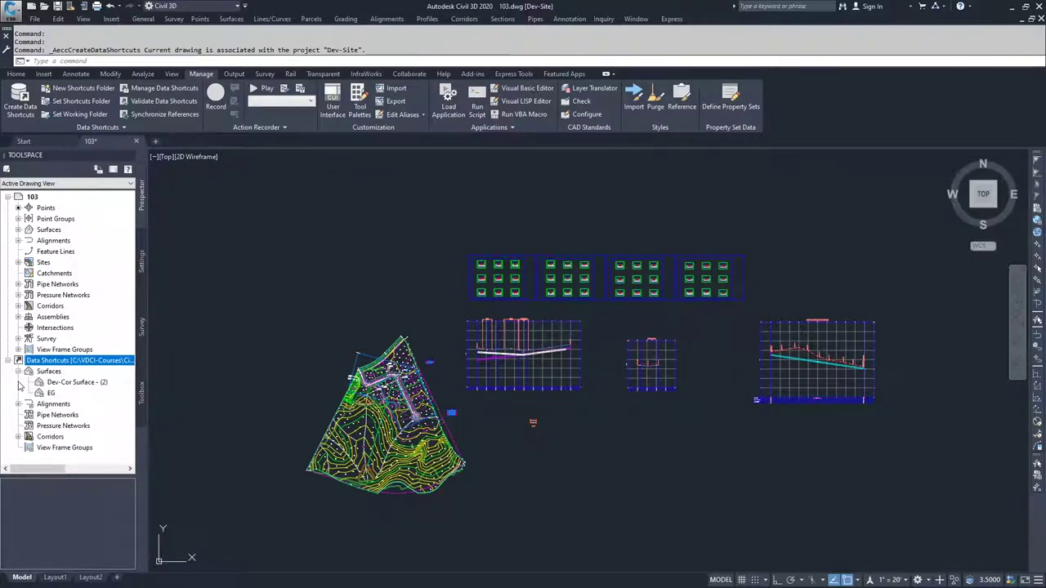